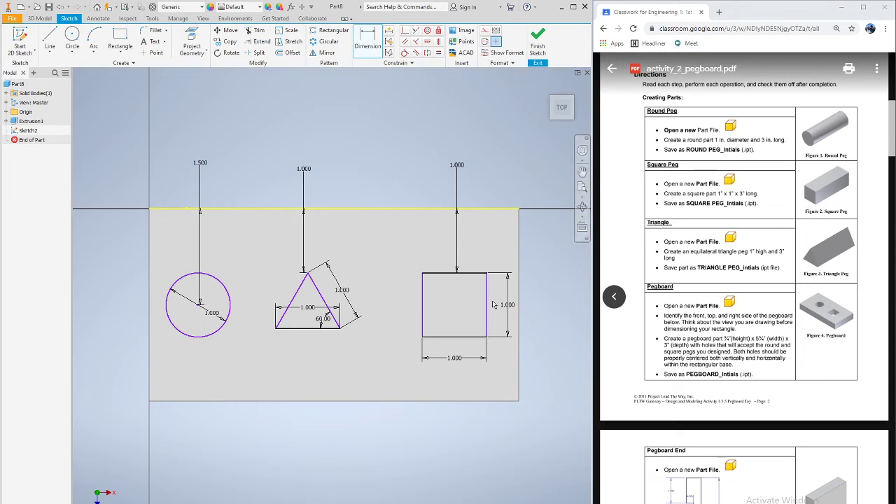
- Dimension the gap between the square's outer vertical edge and the block's nearest side edge as 0.6 in
left_click(487, 308)
left_click(518, 308)
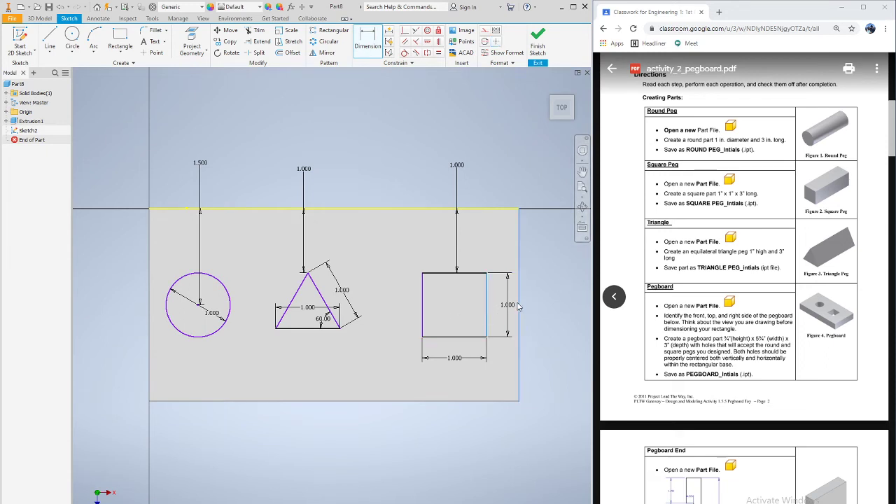
left_click(550, 306)
type(".6")
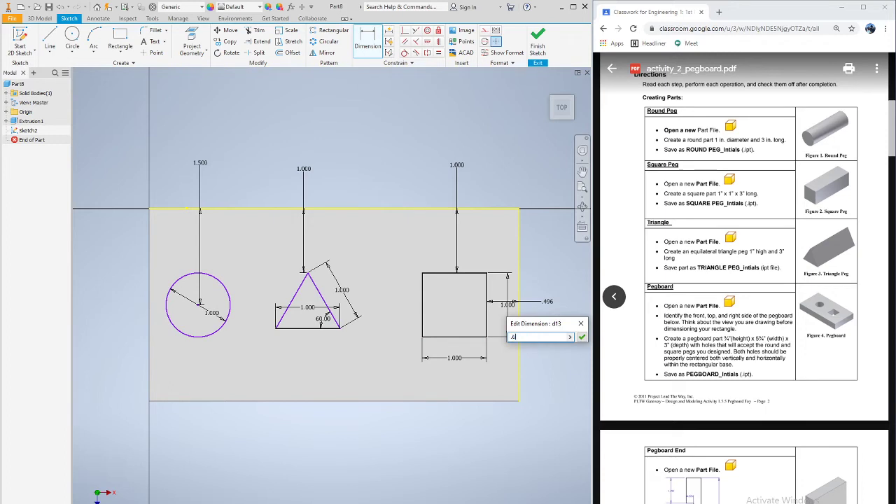
key("Return")
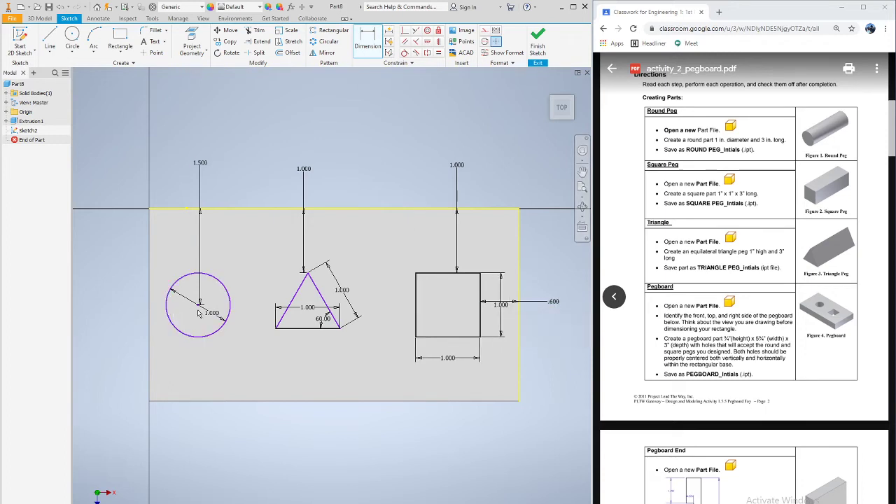
- Dimension the circle's center 1.1 in from the block's nearest side edge
left_click(151, 308)
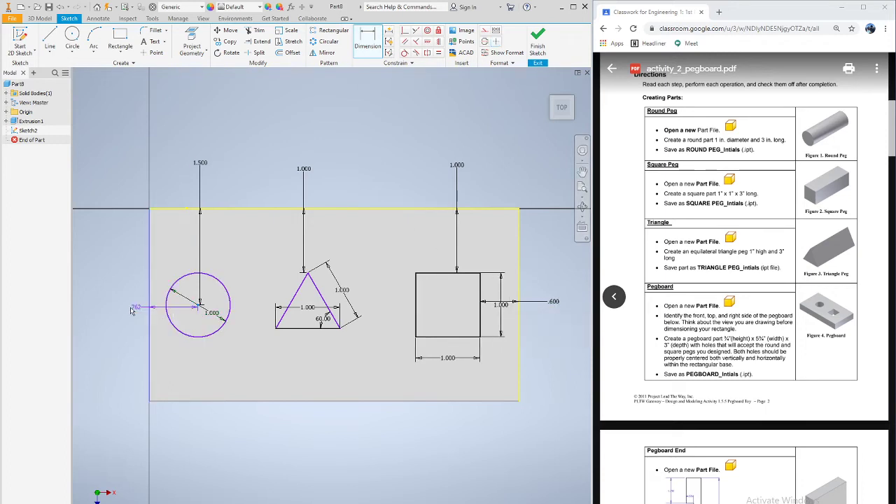
left_click(122, 307)
type("1.1")
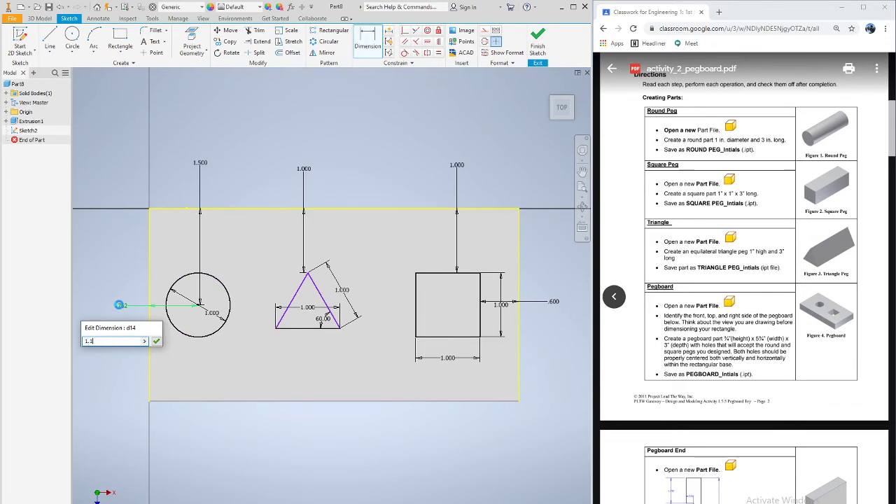
key("Return")
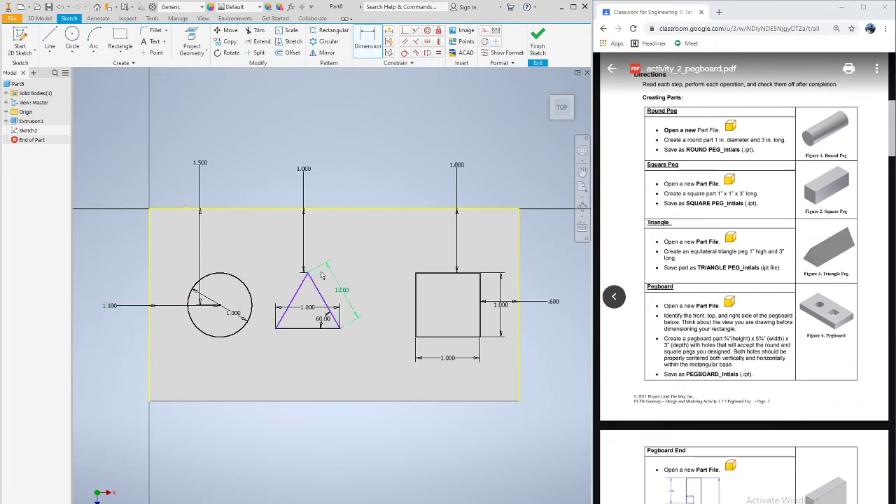
- Dimension the triangle's apex 2.875 in horizontally from the block's side edge on the square's side
left_click(519, 269)
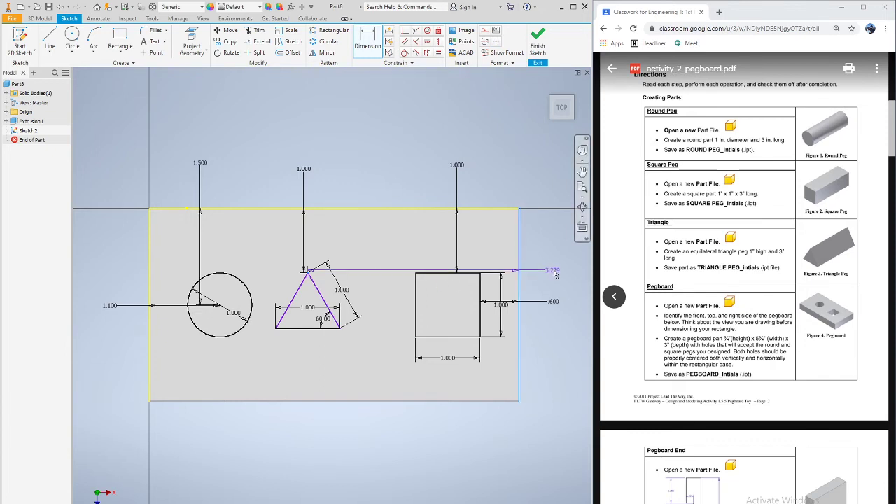
left_click(555, 273)
type("2.")
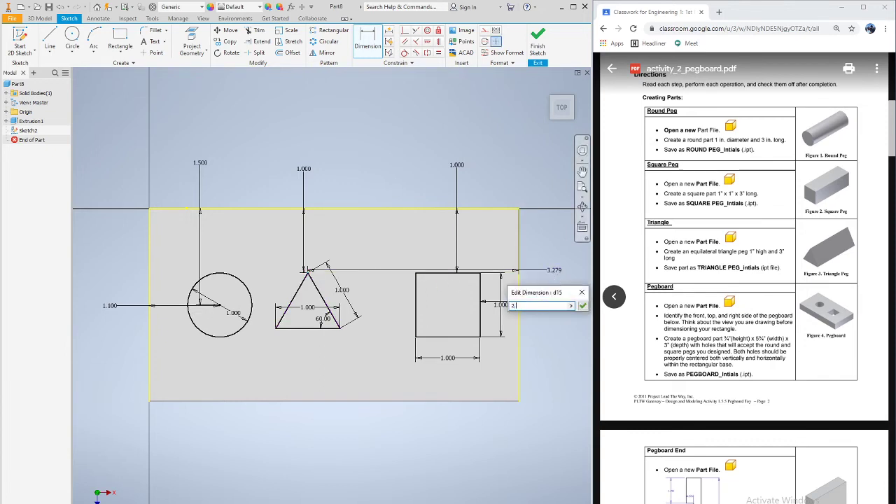
type("875")
key("Return")
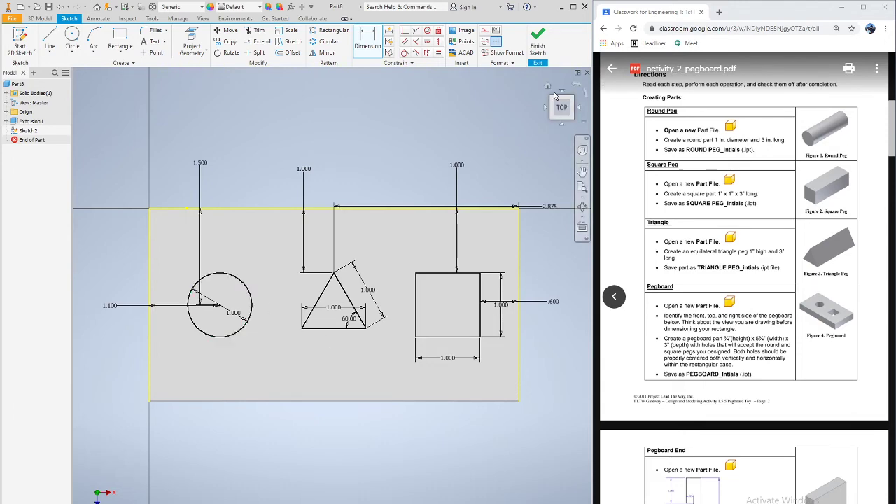
- Extrude the circle, triangle and square profiles as a 3 in deep cut through the block
left_click(40, 19)
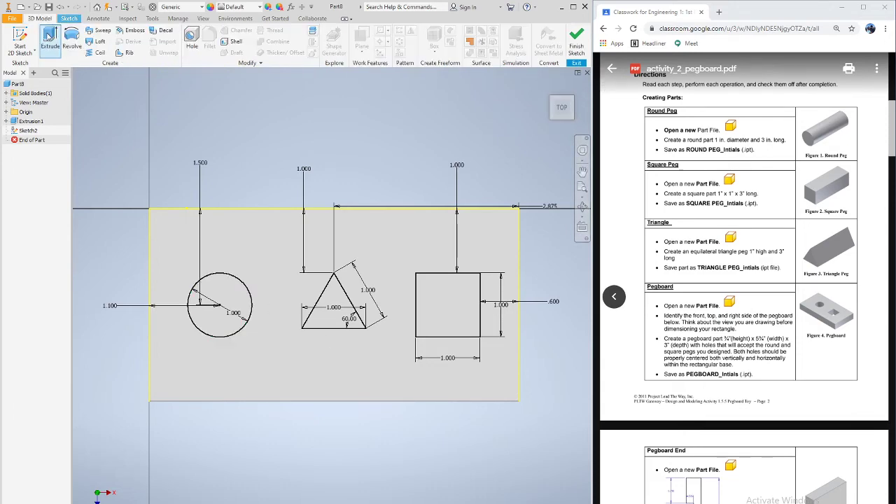
left_click(49, 39)
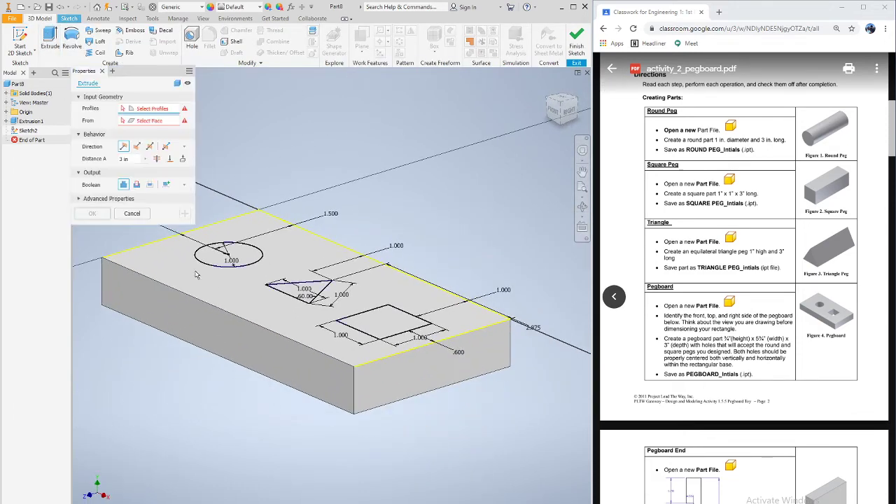
left_click(245, 257)
left_click(306, 296)
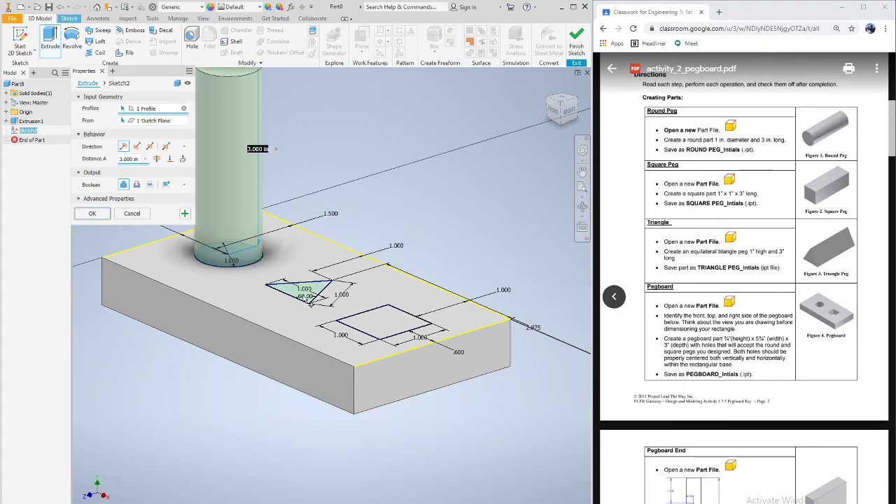
left_click(384, 326)
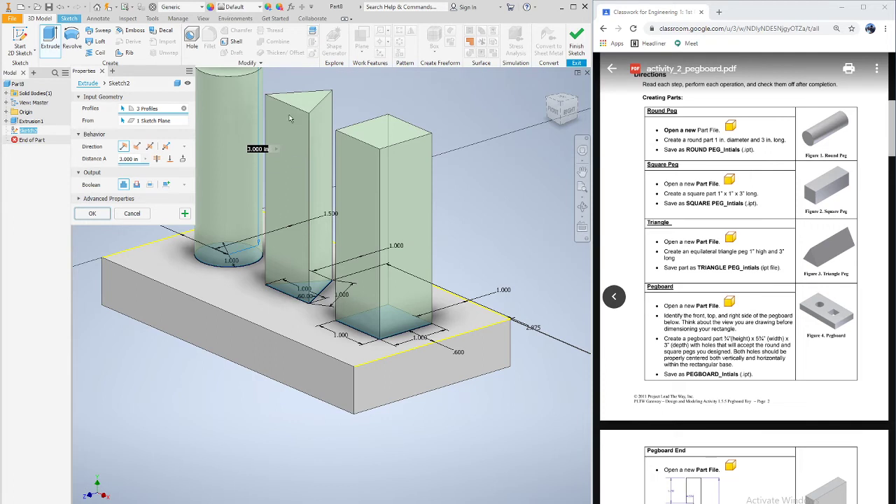
left_click(136, 185)
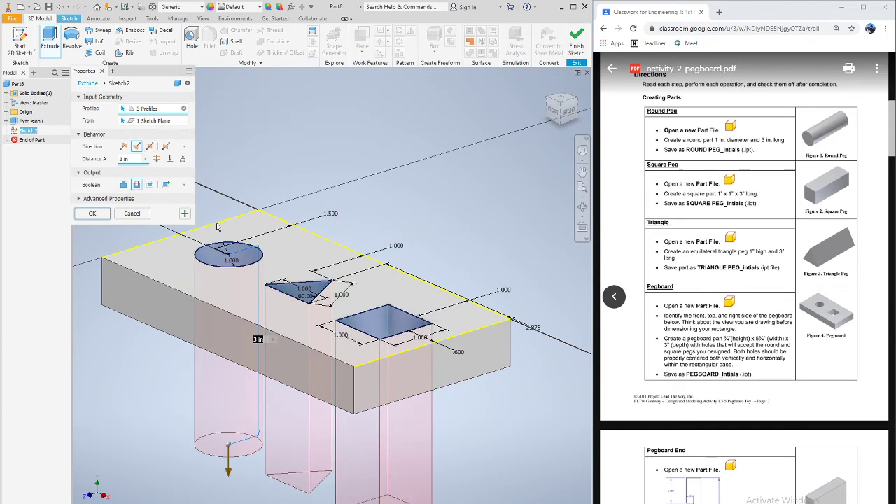
left_click(92, 214)
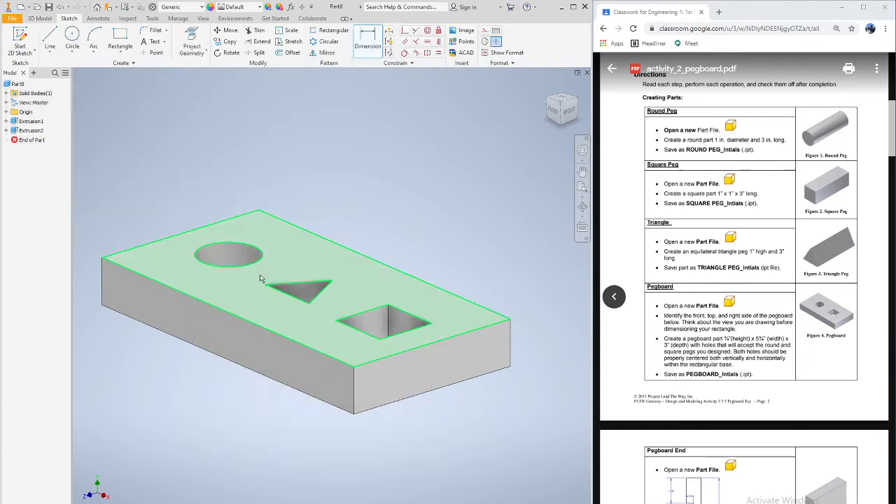
left_click(550, 89)
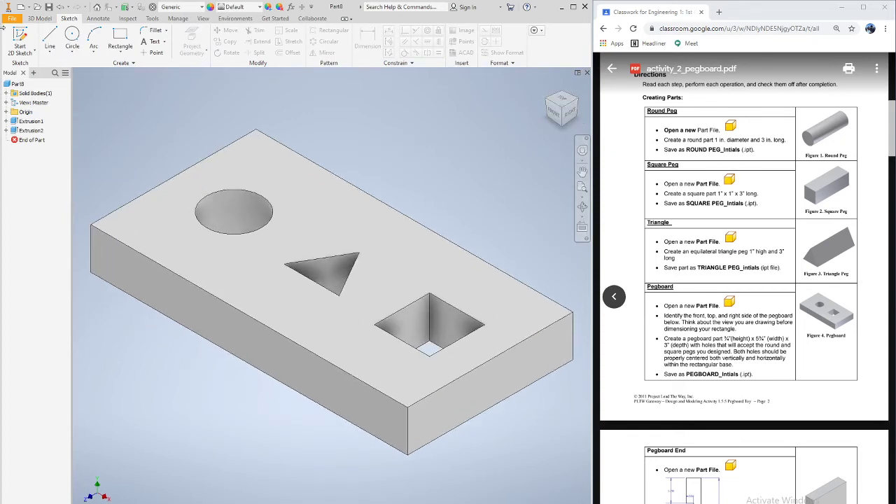
left_click(12, 18)
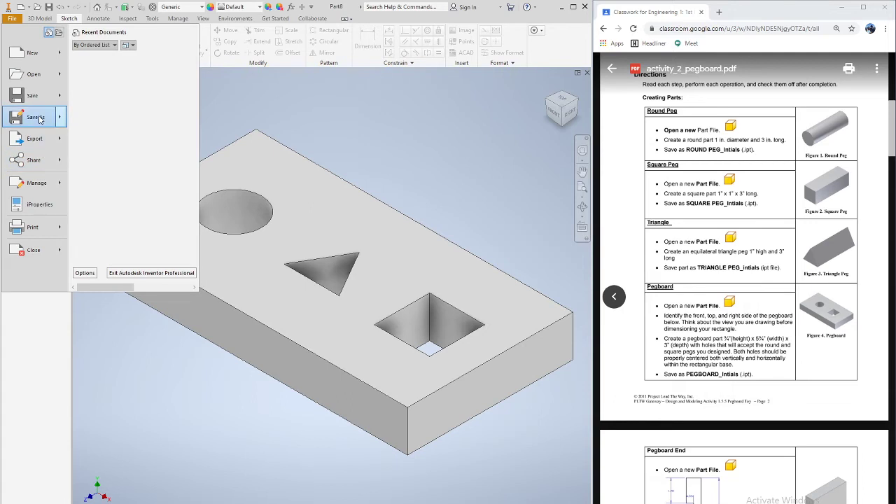
mouse_move(38, 119)
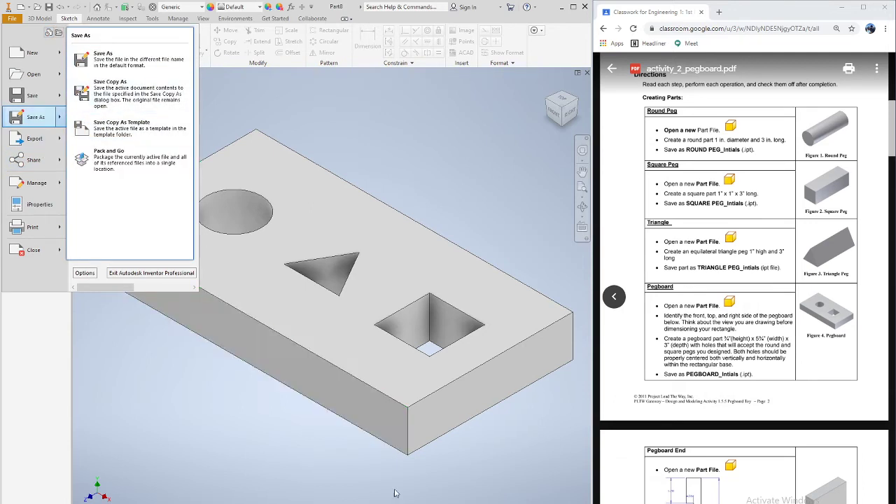
left_click(229, 486)
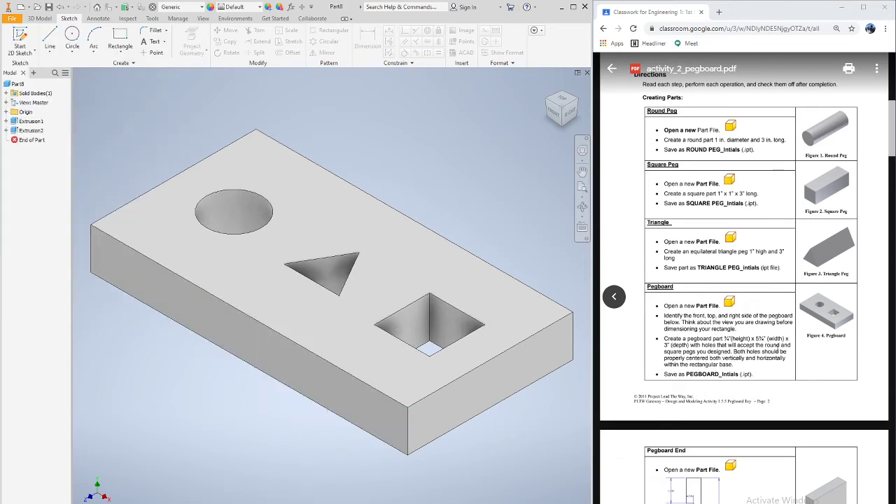
- Bring up the Pegboard End instructions and create a new part from the Standard (in).ipt template
scroll(755, 307, "down", 4)
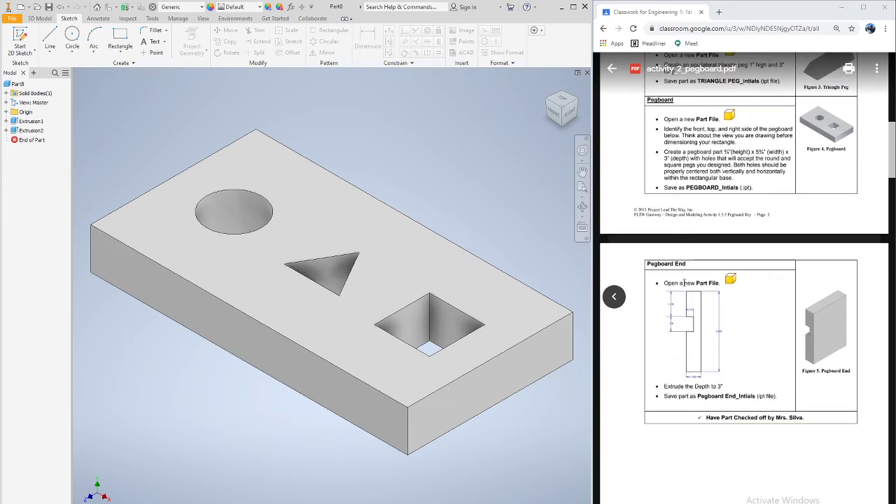
scroll(680, 283, "down", 1)
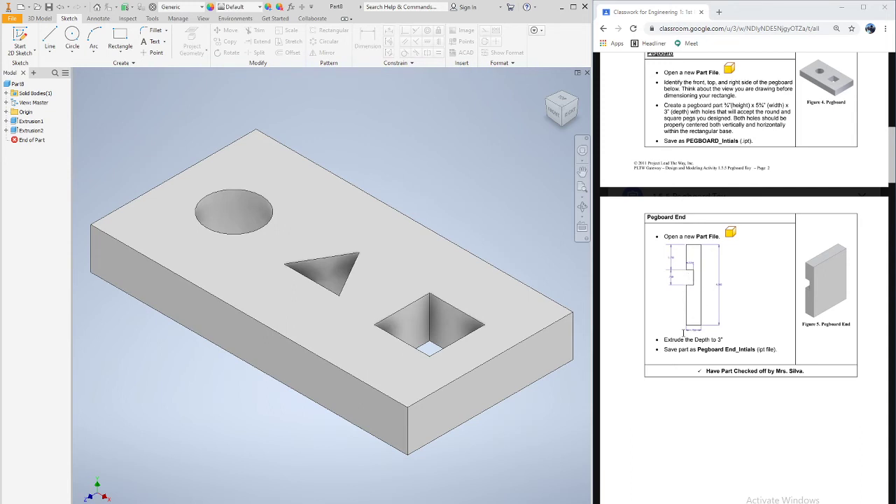
left_click(12, 18)
left_click(23, 59)
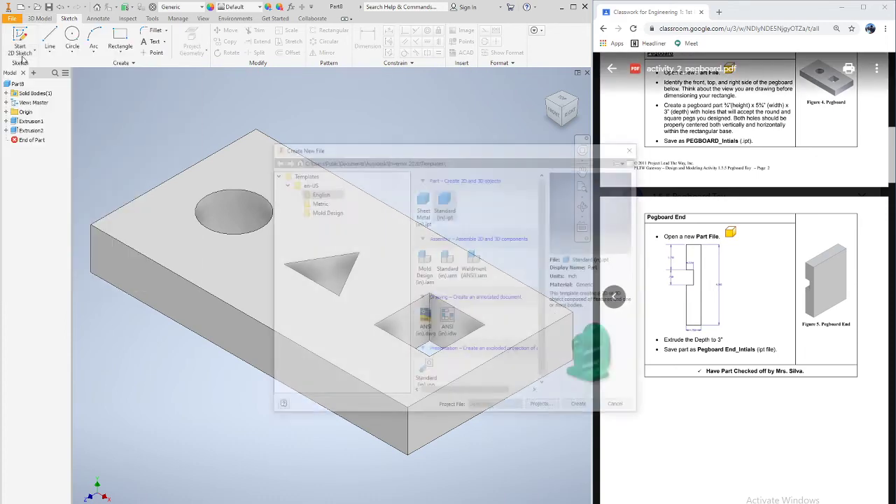
double_click(446, 204)
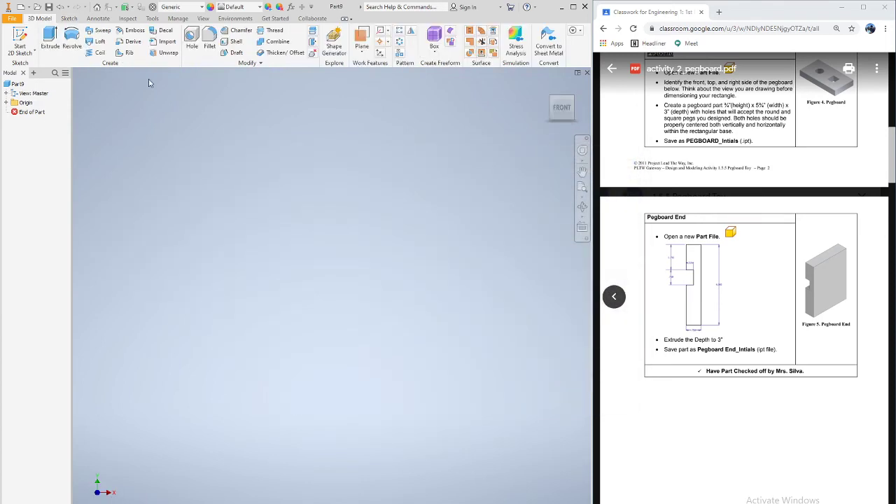
- Start a sketch on the YZ plane and draw a 4 in vertical line upward from the origin
left_click(74, 19)
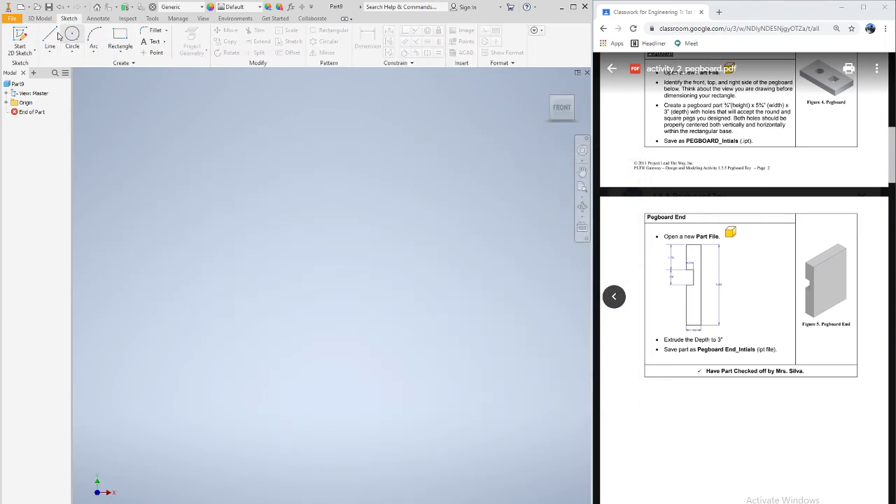
left_click(50, 37)
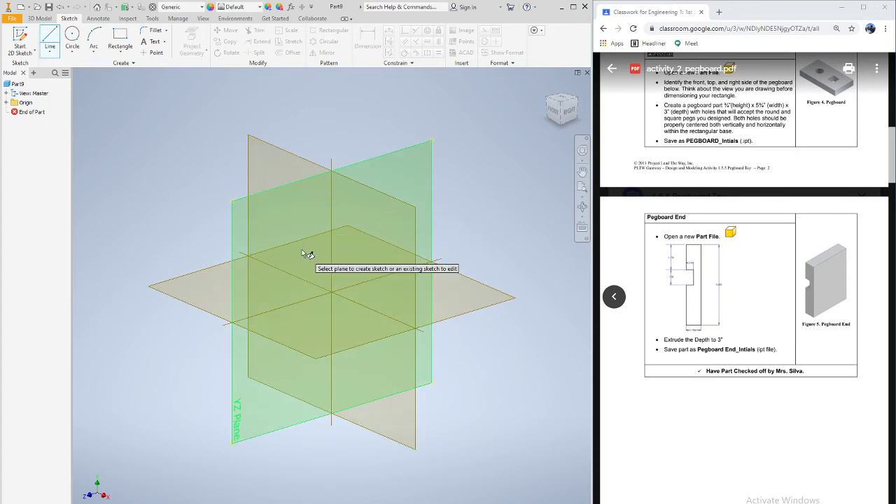
left_click(248, 221)
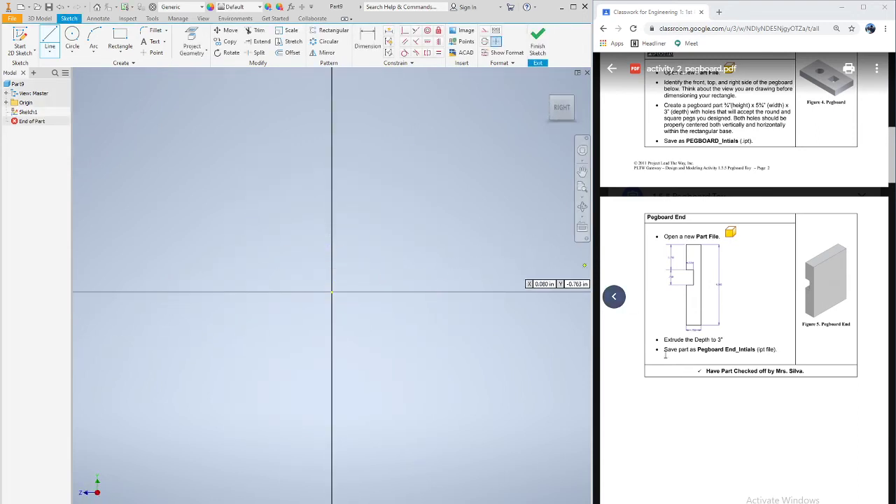
key("ctrl+plus")
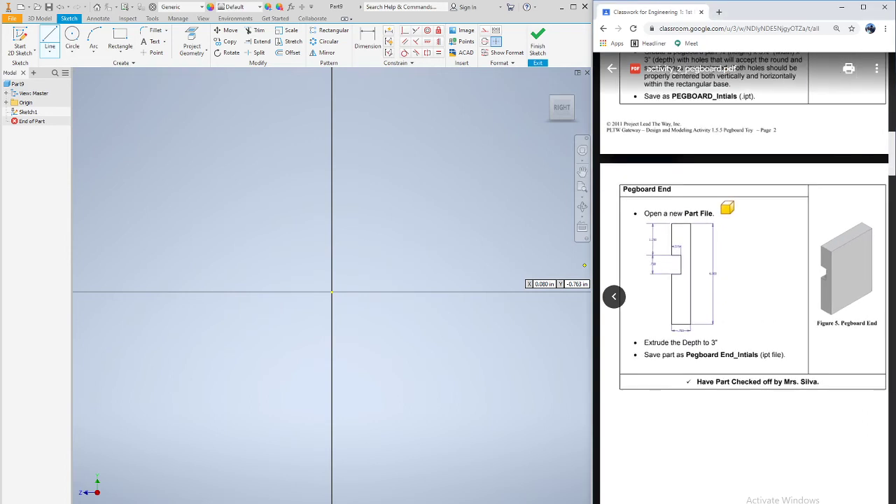
left_click(332, 291)
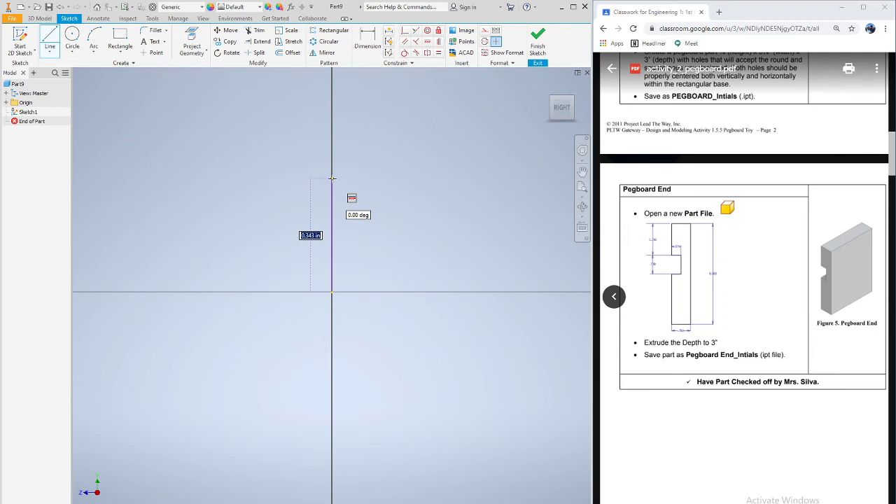
type("4")
key("Return")
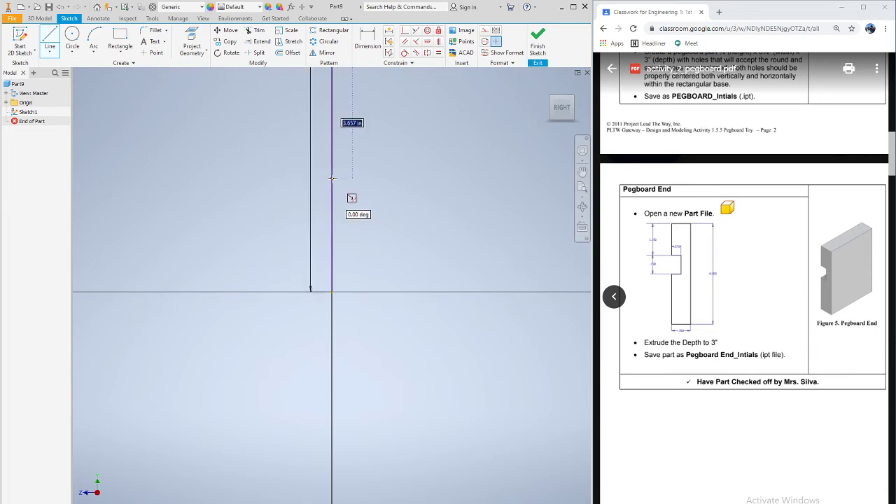
- Draw a horizontal line about 1.8 in long at 90 degrees from the upper end of the 4 in line
scroll(353, 226, "down", 2)
key("Escape")
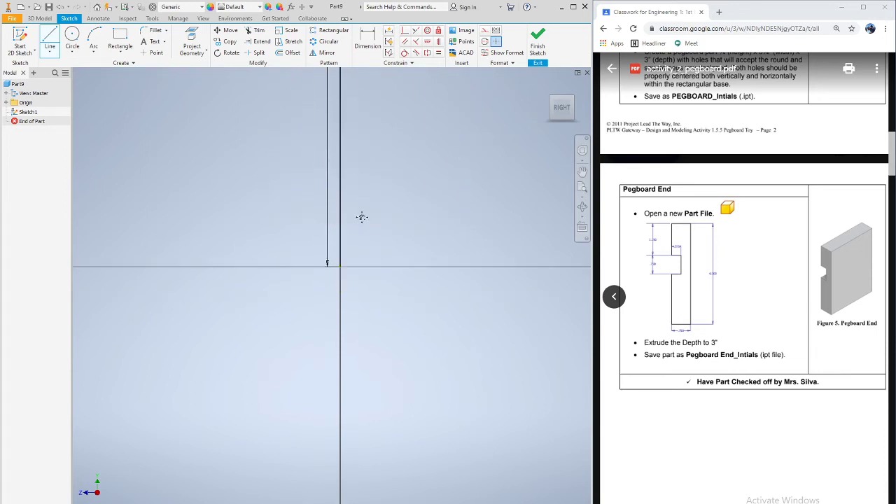
middle_click_drag(362, 217, 359, 404)
middle_click_drag(355, 249, 366, 419)
scroll(362, 365, "down", 5)
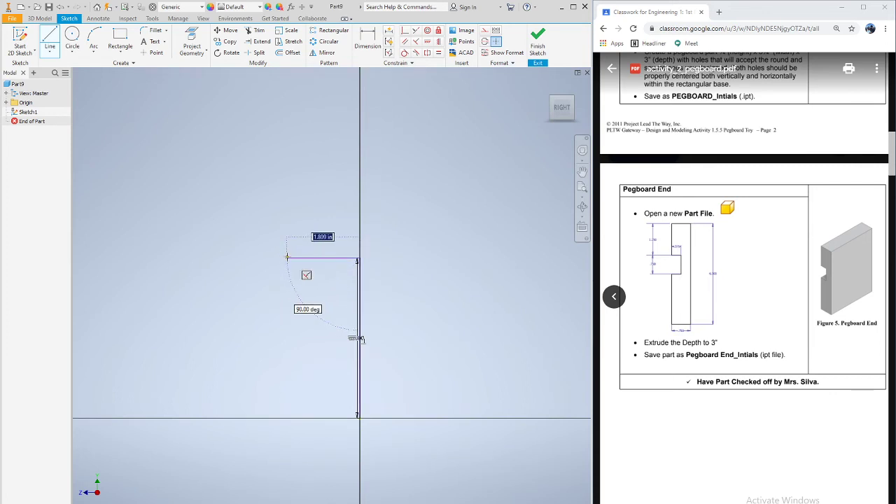
type(".75")
key("Return")
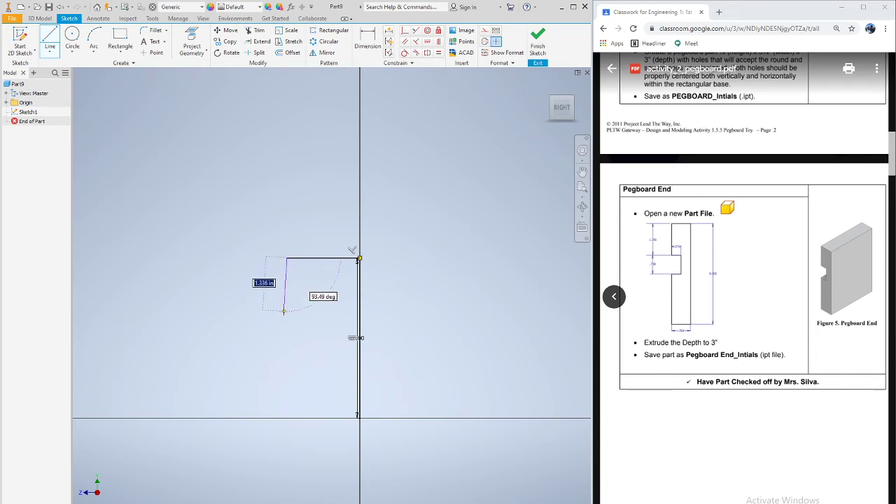
- Continue the profile with a 1.25 in line downward at 90 degrees and a 0.375 in line inward for the notch's upper edge
type("1.25")
key("Tab")
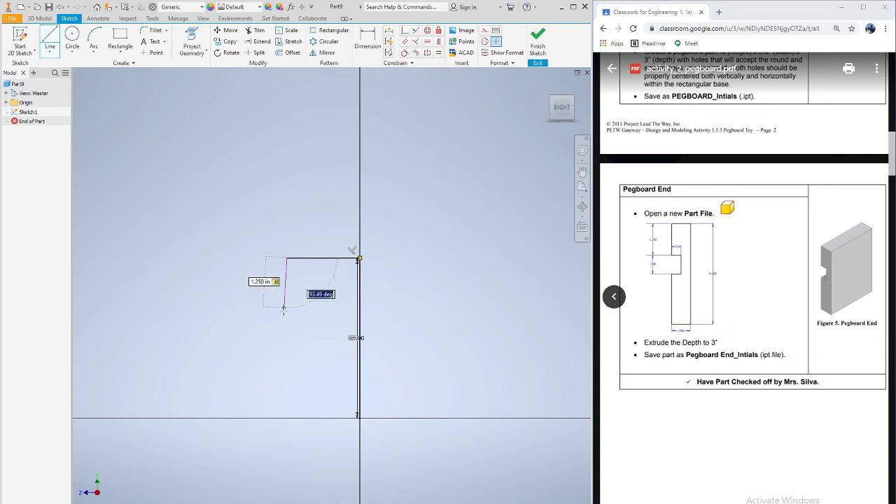
type("90")
key("Return")
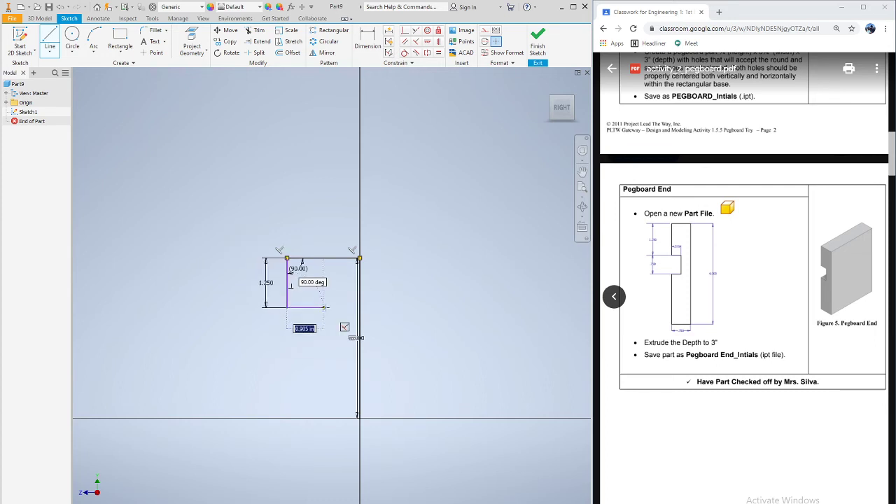
type(".375")
key("Tab")
key("Return")
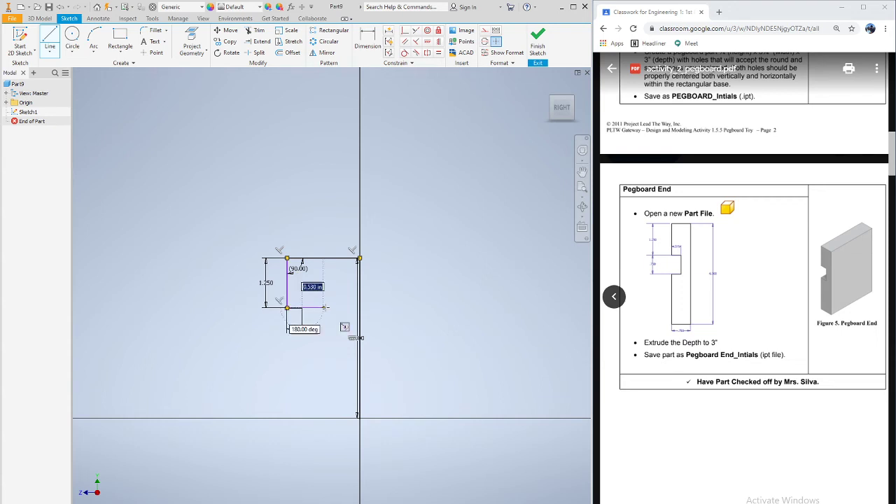
- Draw the notch's 0.375 in upper edge inward and its 0.75 in inner edge downward
type(".375")
key("Return")
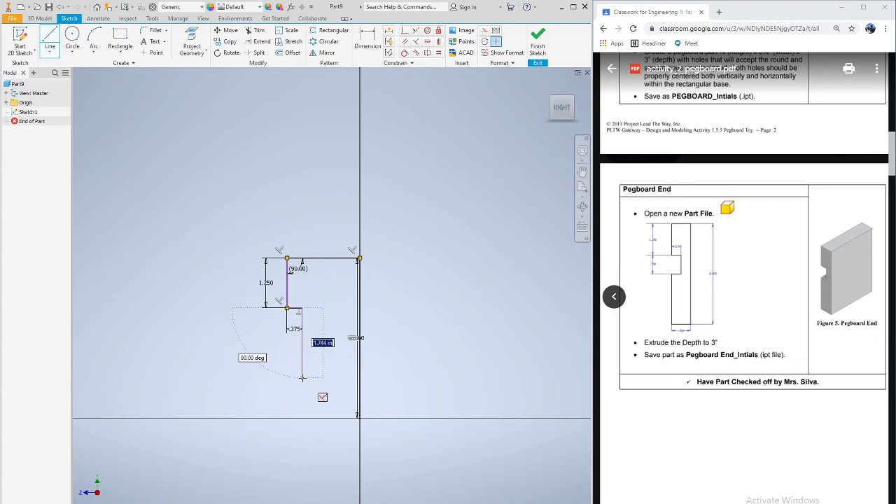
type(".")
key("Return")
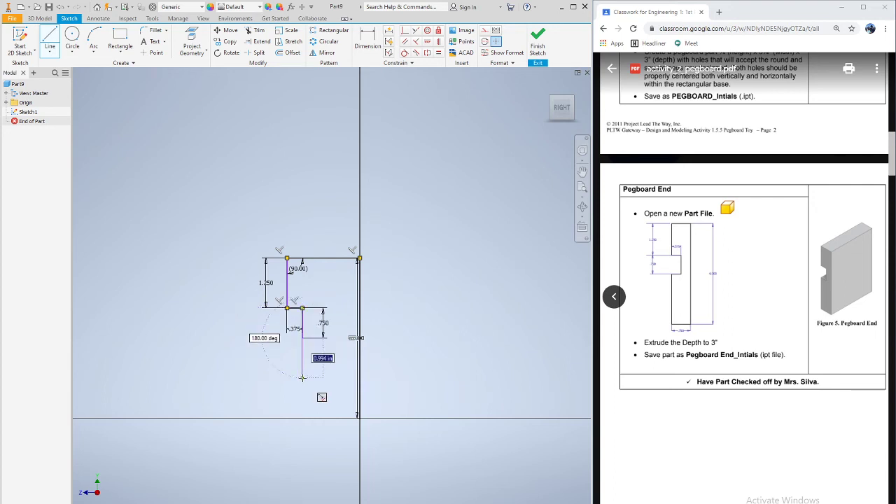
- Draw the notch's lower edge back out in line with the upper side, and continue the side down to the horizontal axis
left_click(287, 337)
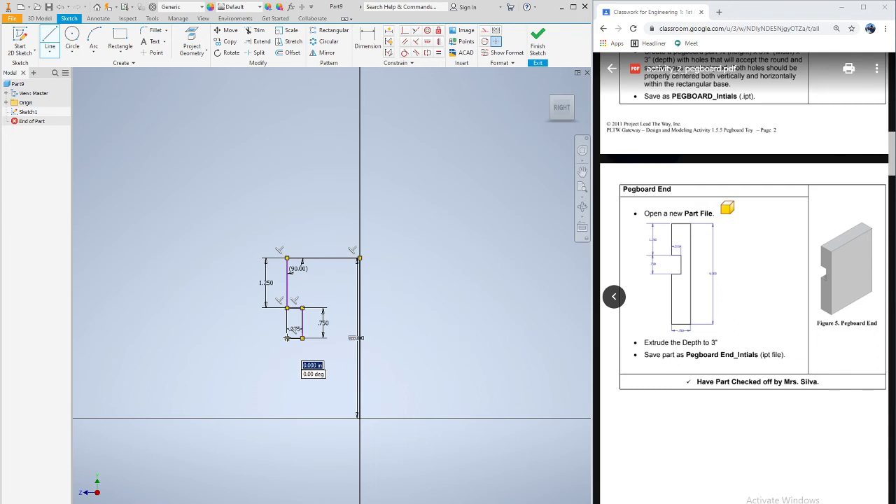
left_click(287, 418)
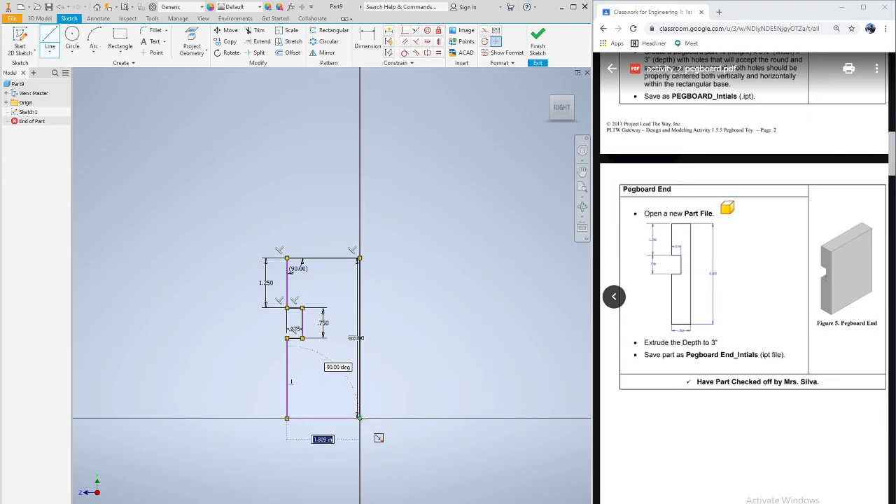
key("Escape")
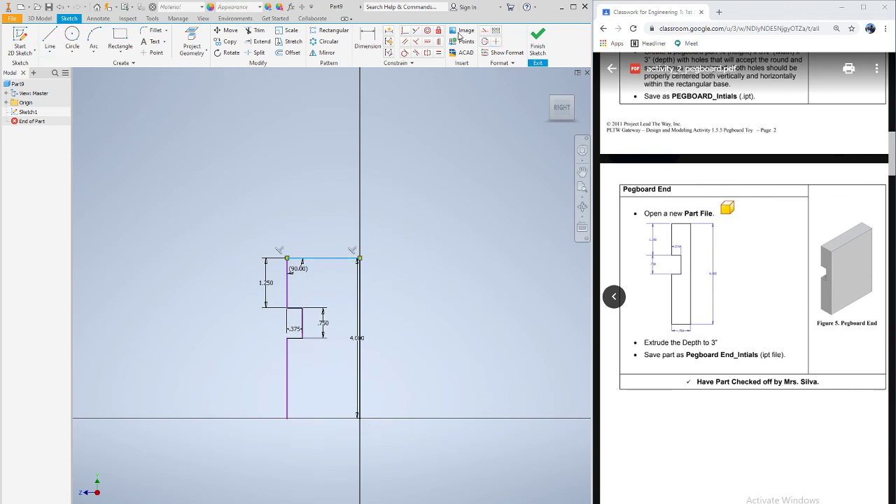
- Dimension the profile's top edge and set its width to 0.75 in
key("d")
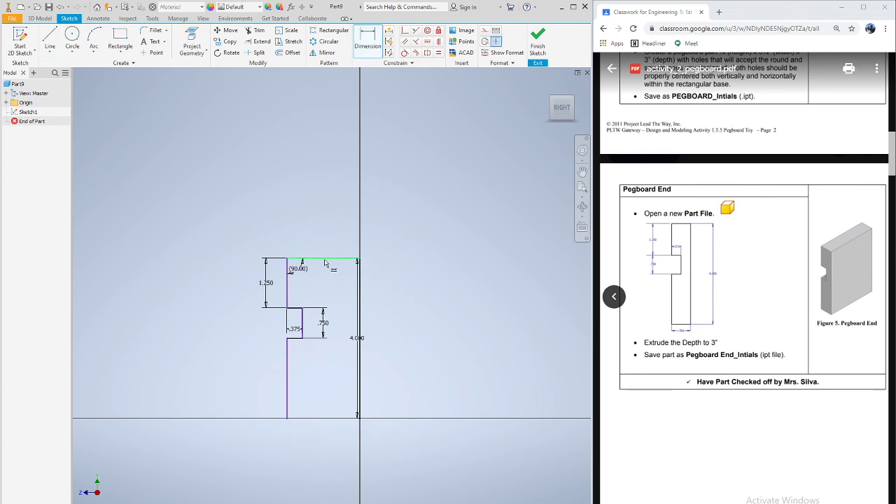
left_click(326, 258)
left_click(333, 238)
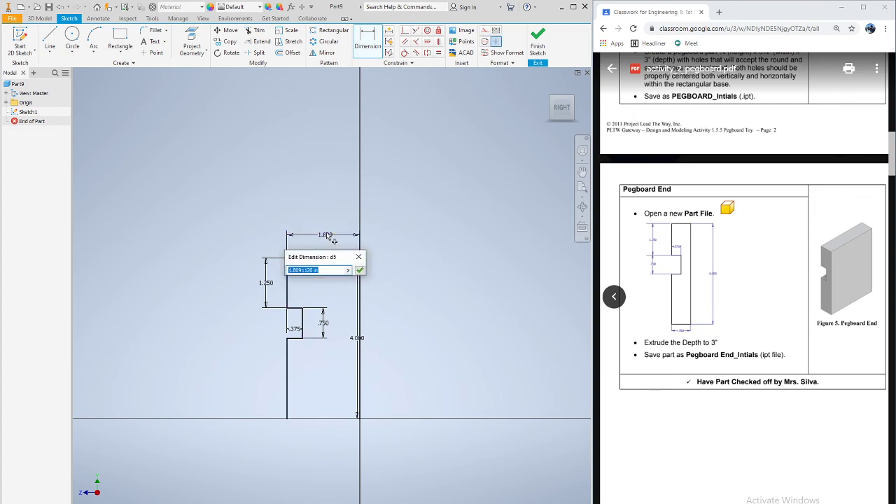
type("2")
key("Return")
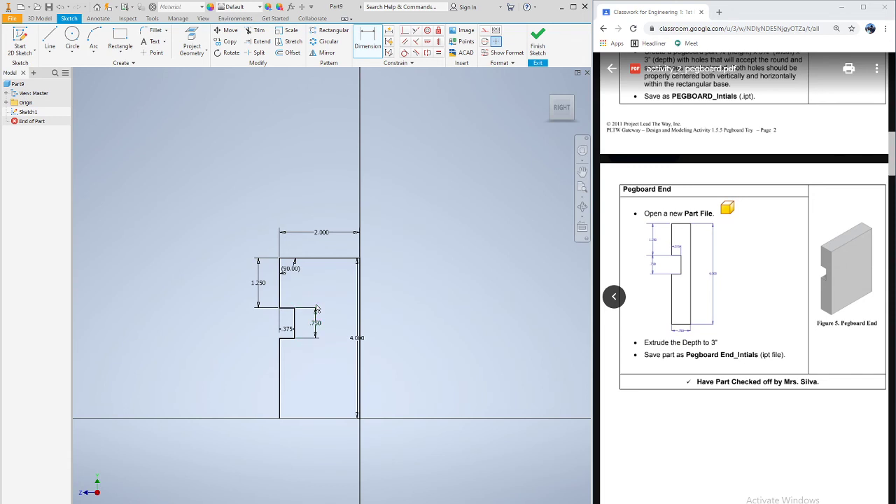
left_click(312, 233)
key("BackSpace")
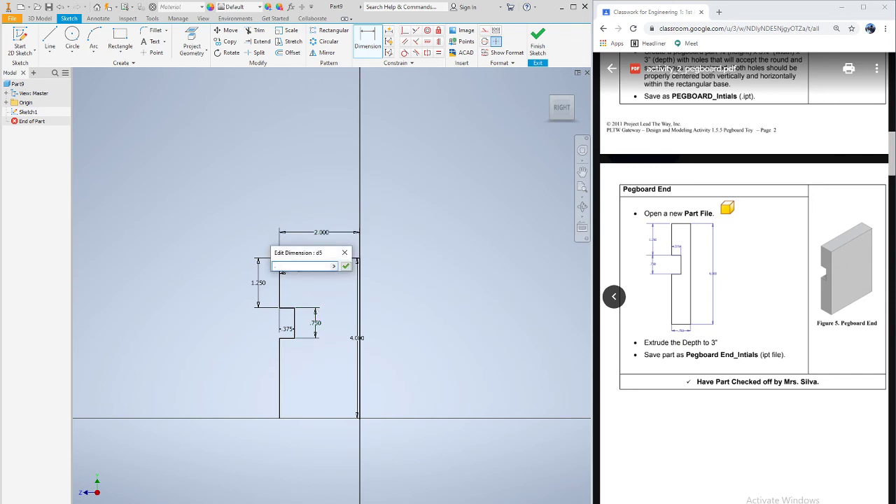
key("Return")
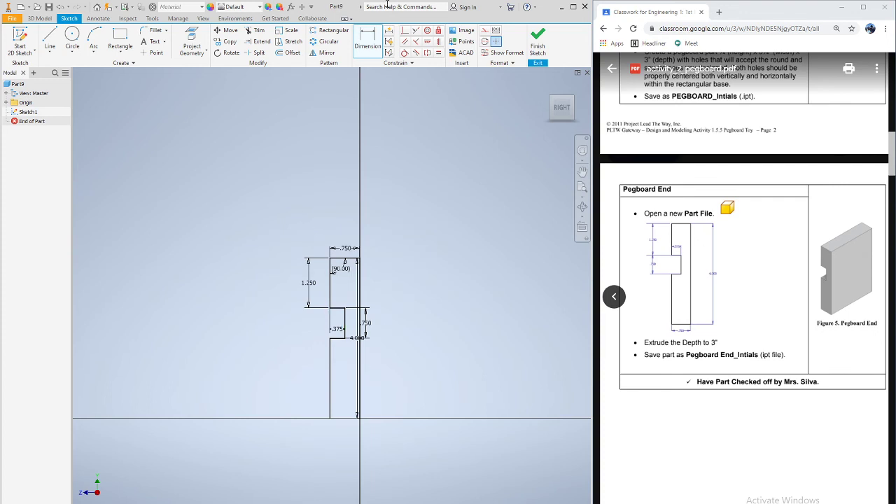
- Close the profile with a line along the horizontal axis from the notched side's lower end to the origin
left_click(49, 38)
scroll(352, 434, "down", 5)
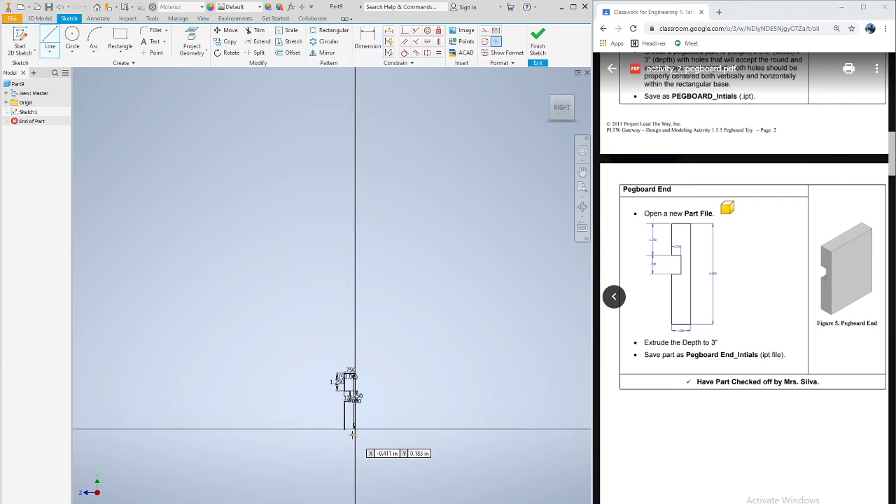
scroll(350, 431, "up", 5)
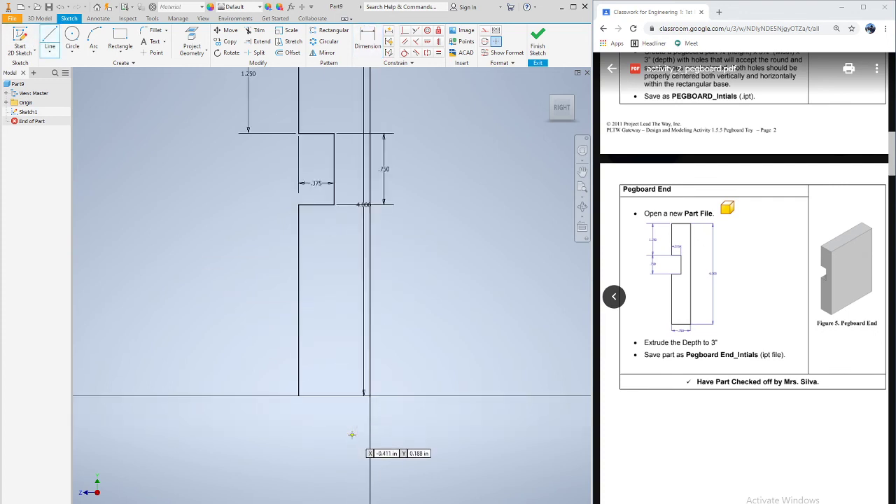
left_click(207, 363)
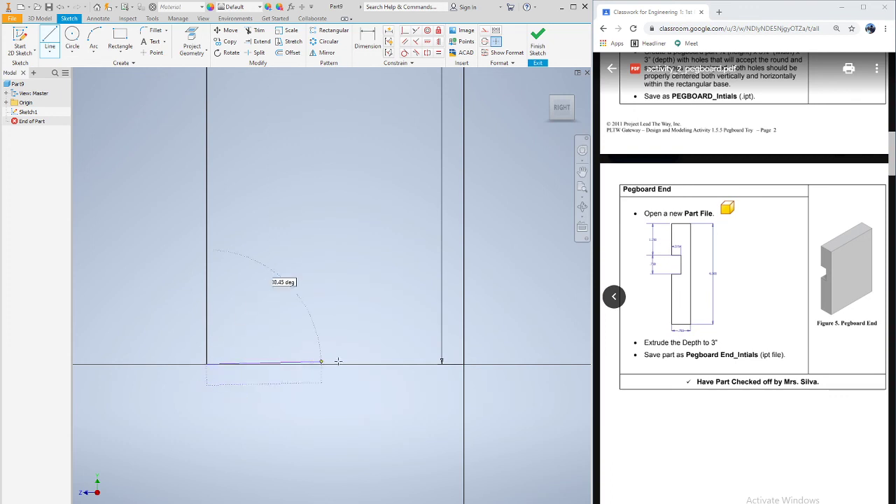
left_click(464, 364)
scroll(379, 333, "down", 5)
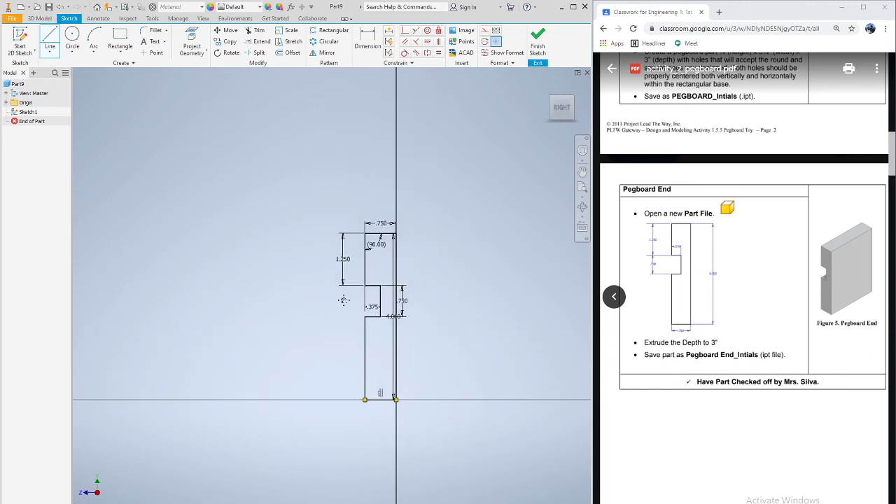
- Extrude the closed notched profile to a depth of 3 in
left_click(41, 18)
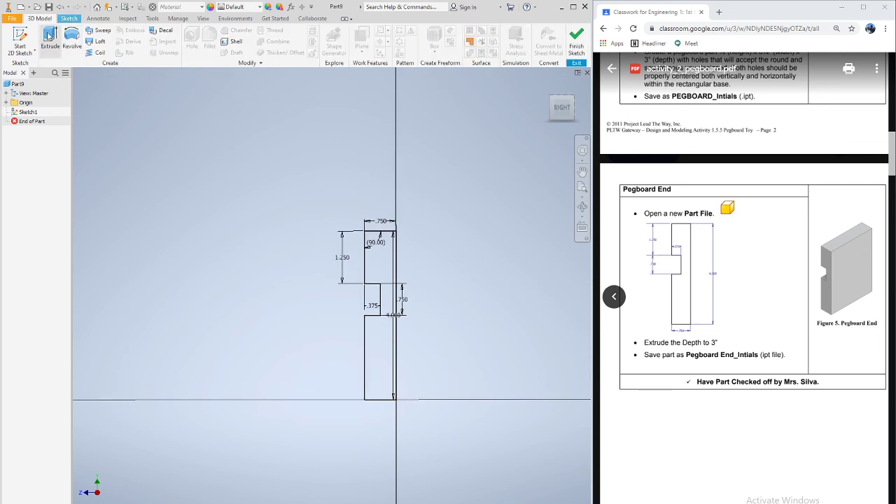
left_click(49, 36)
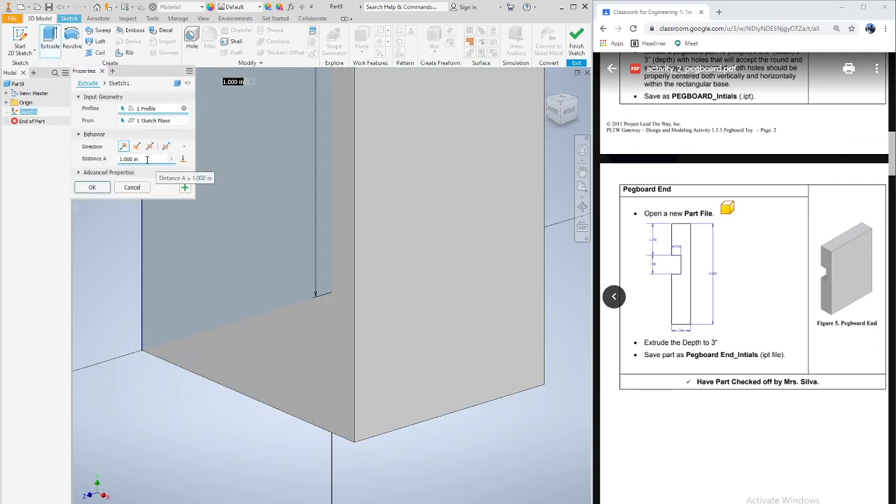
type("3")
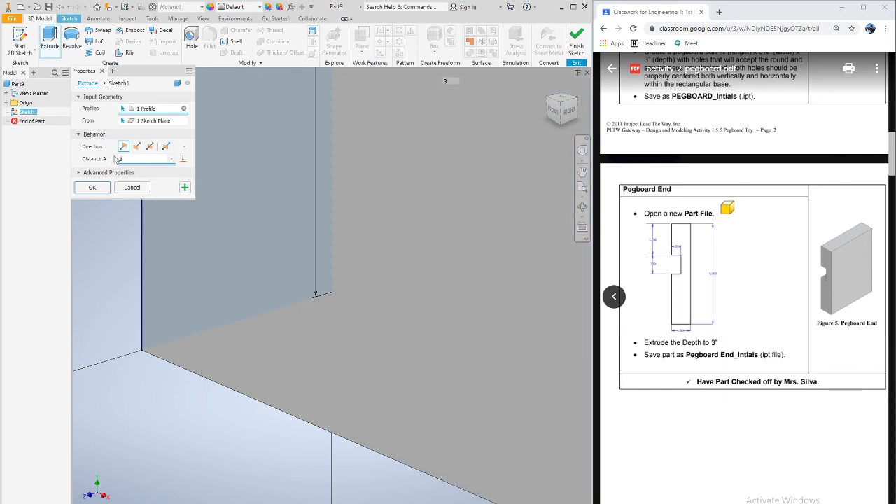
left_click(100, 190)
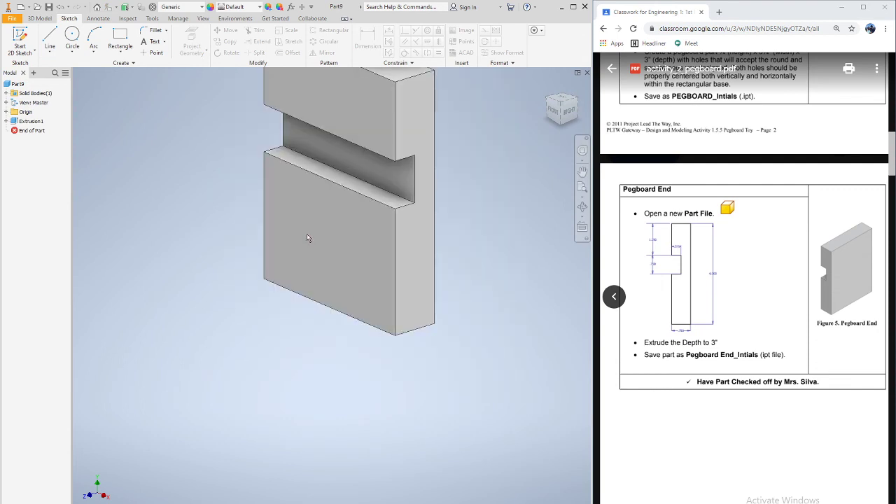
middle_click_drag(279, 245, 246, 308)
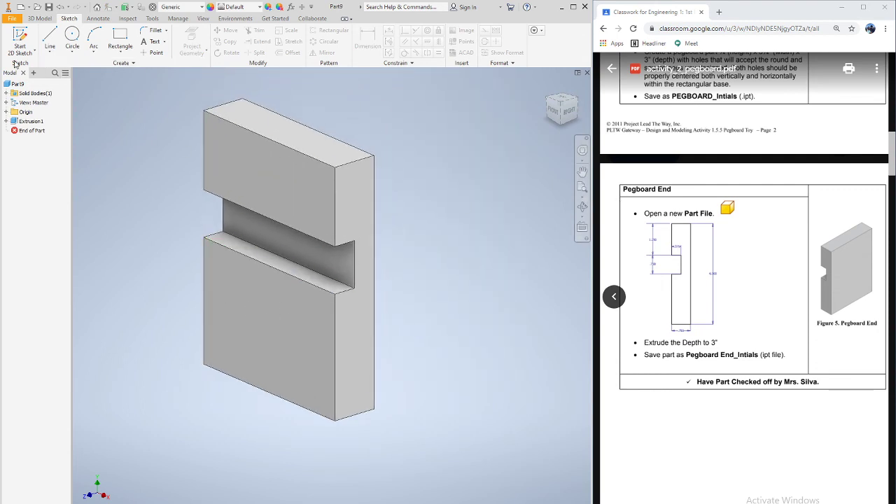
left_click(11, 18)
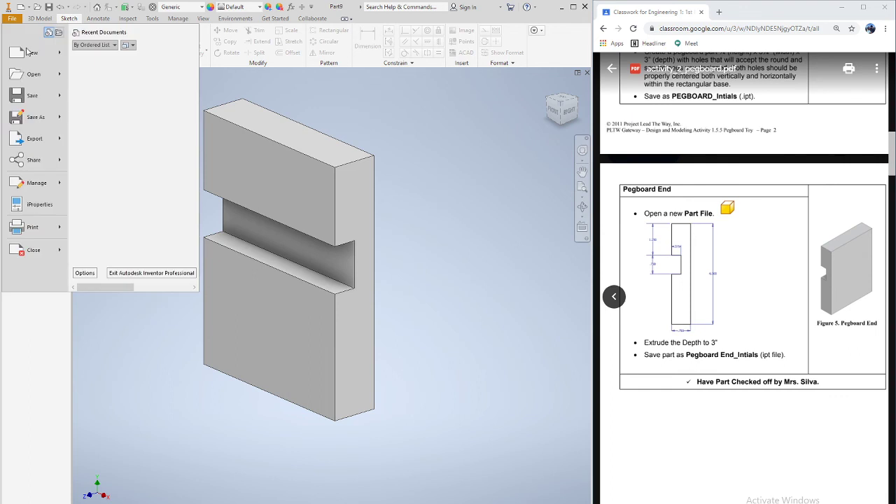
left_click(451, 222)
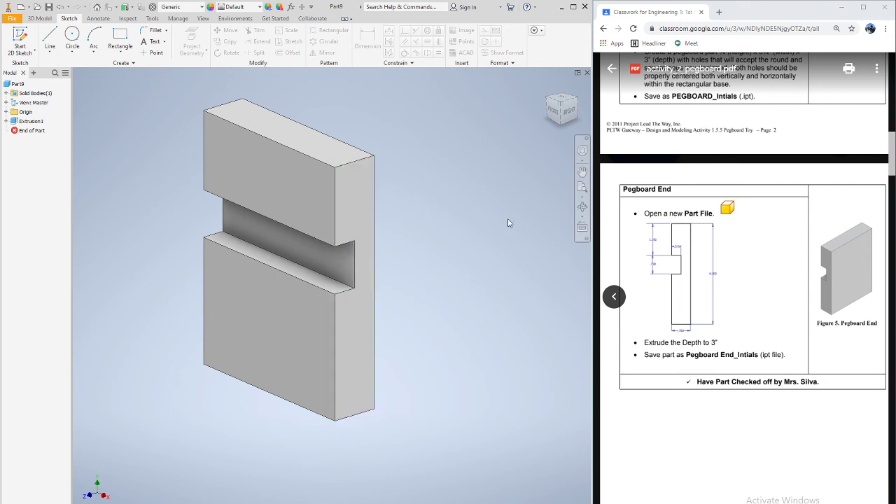
scroll(504, 231, "down", 4)
scroll(504, 232, "up", 5)
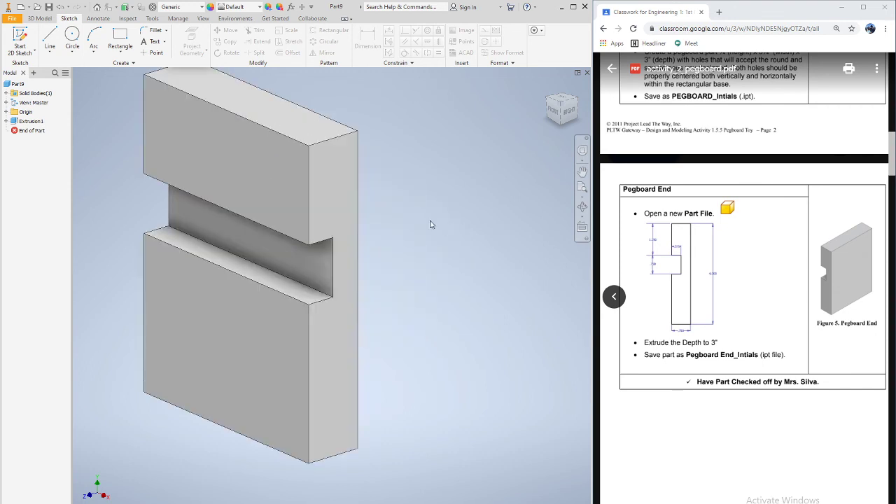
scroll(504, 225, "down", 2)
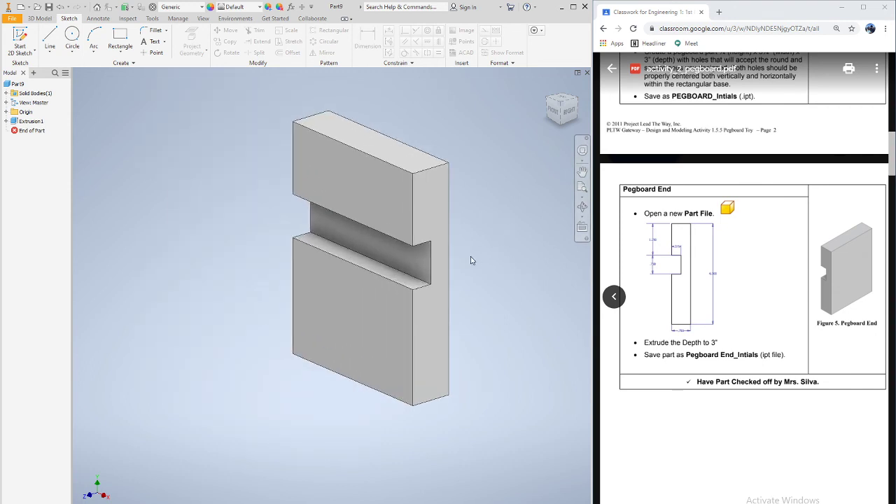